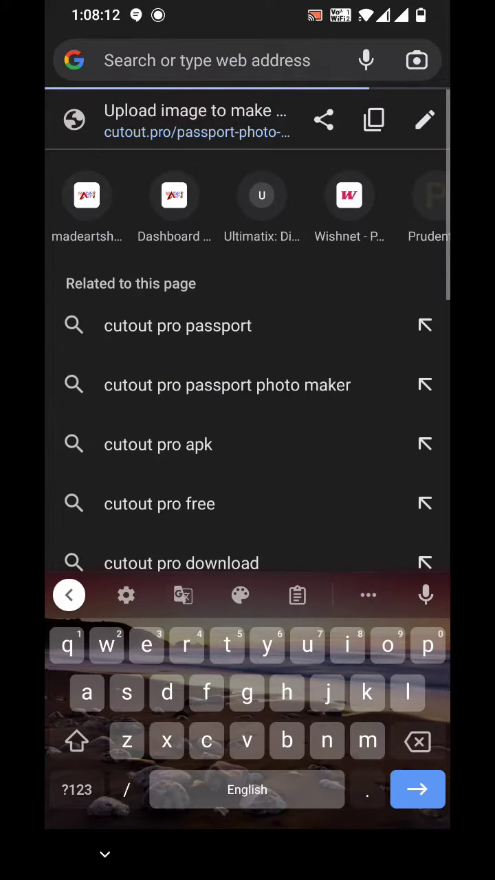
Step: Search Google for 'cutout pro' and open Cutout.Pro's Passport Photo Maker sitelink
{"action": "type", "text": "cus"}
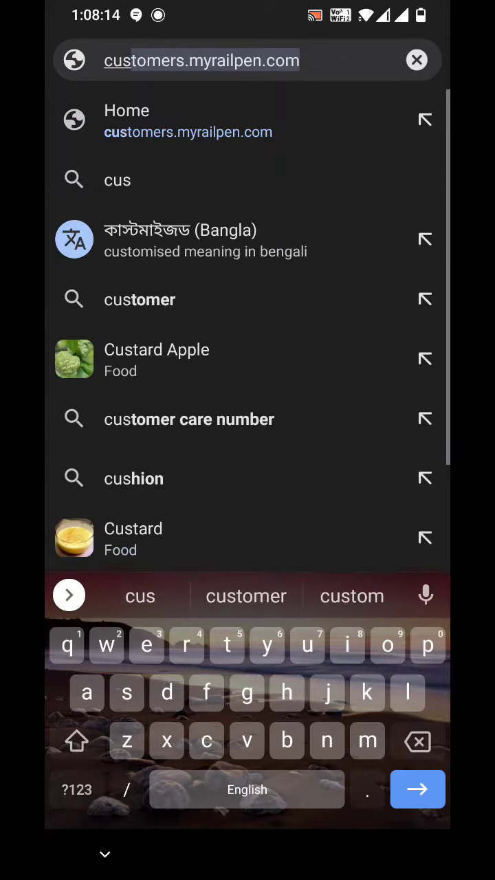
{"action": "type", "text": "t"}
{"action": "key", "text": "BackSpace"}
{"action": "key", "text": "BackSpace"}
{"action": "key", "text": "BackSpace"}
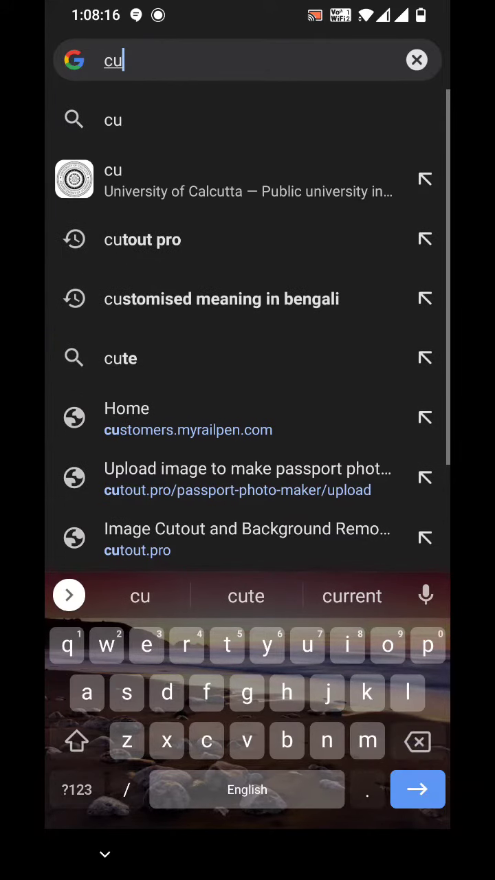
{"action": "type", "text": "t"}
{"action": "key", "text": "BackSpace"}
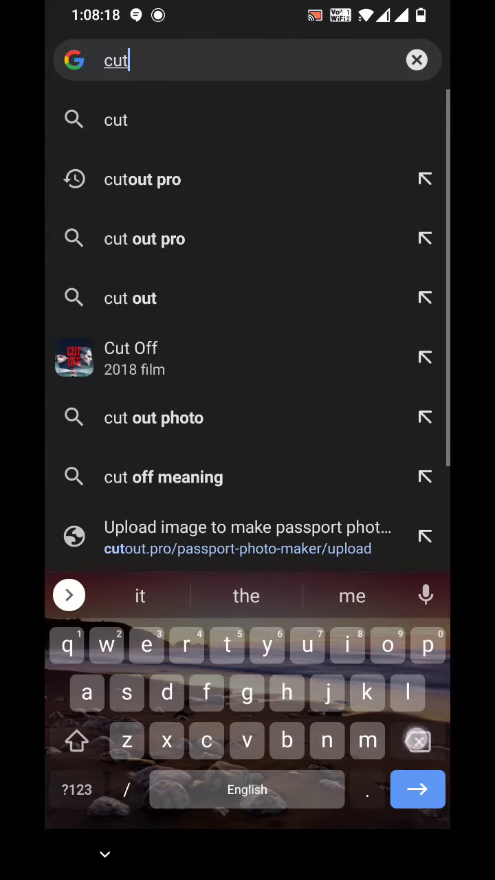
{"action": "left_click", "coordinate": [290, 179]}
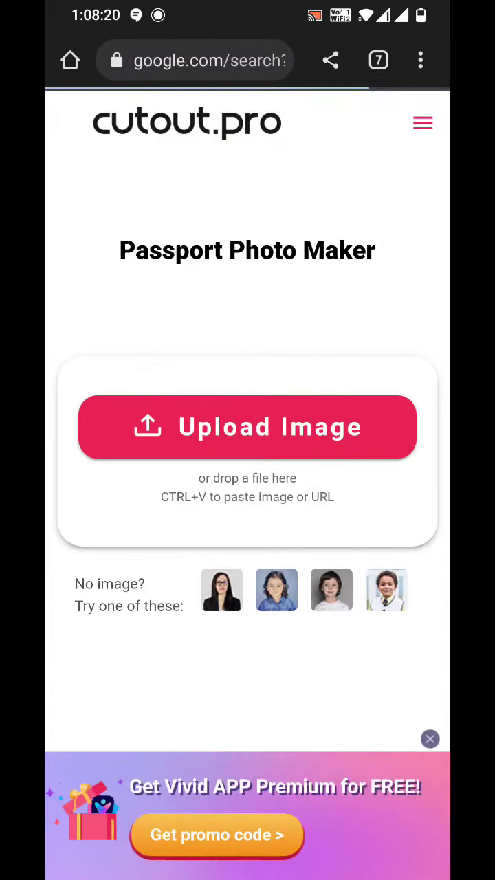
{"action": "scroll", "coordinate": [291, 508], "scroll_direction": "down", "scroll_amount": 2}
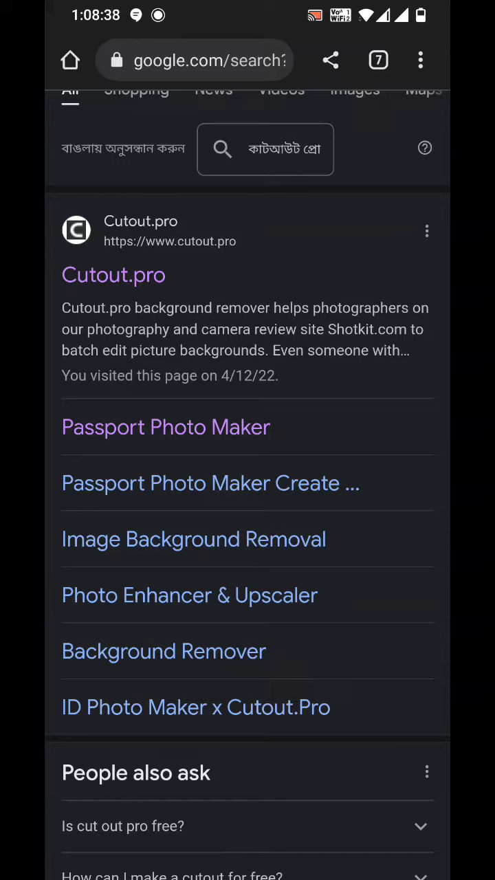
{"action": "left_click", "coordinate": [239, 427]}
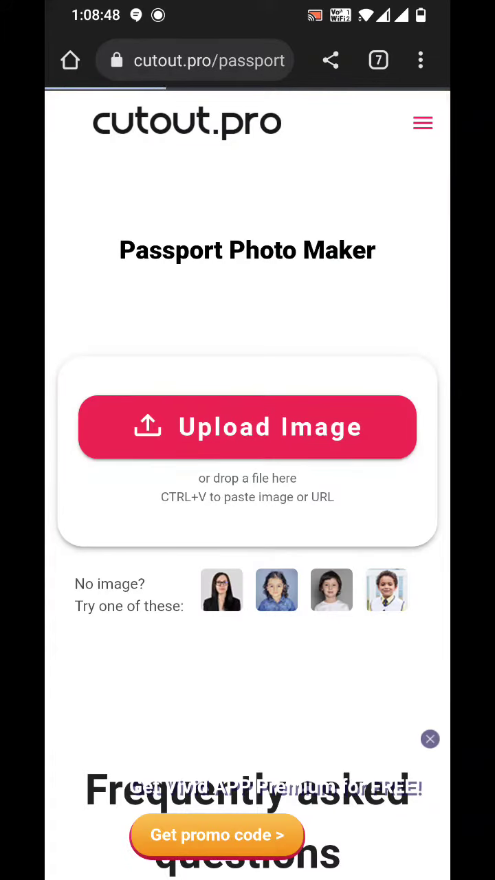
Step: Upload the pink-shirt portrait from the image picker to the Passport Photo Maker
{"action": "scroll", "coordinate": [365, 495], "scroll_direction": "down", "scroll_amount": 6}
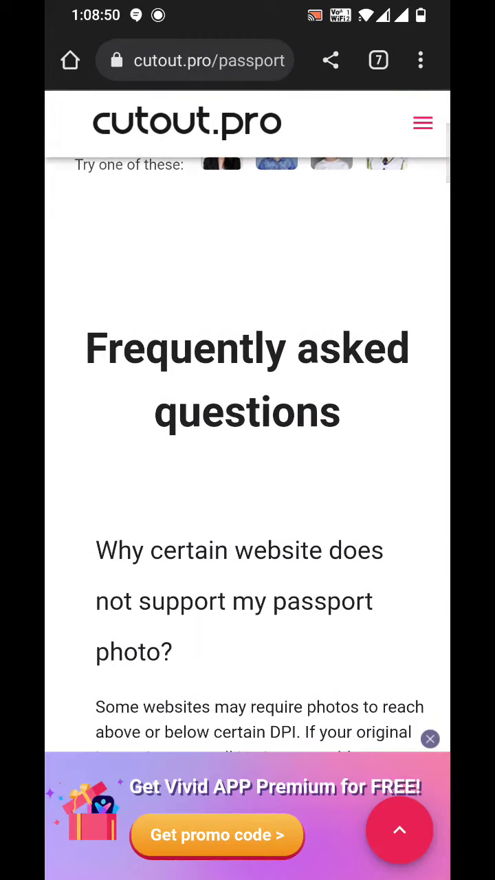
{"action": "scroll", "coordinate": [353, 505], "scroll_direction": "up", "scroll_amount": 4}
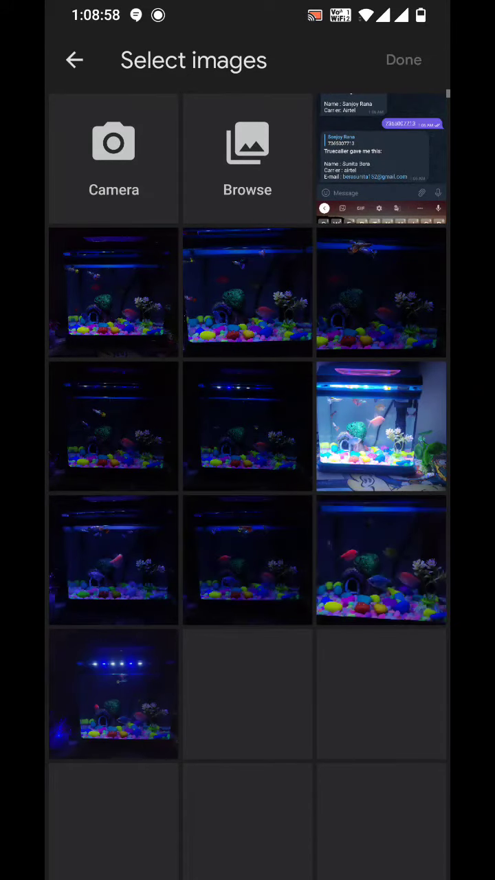
{"action": "mouse_move", "coordinate": [355, 561]}
{"action": "left_mouse_down"}
{"action": "mouse_move", "coordinate": [356, 458]}
{"action": "mouse_move", "coordinate": [350, 477]}
{"action": "left_mouse_up"}
{"action": "left_click", "coordinate": [382, 742]}
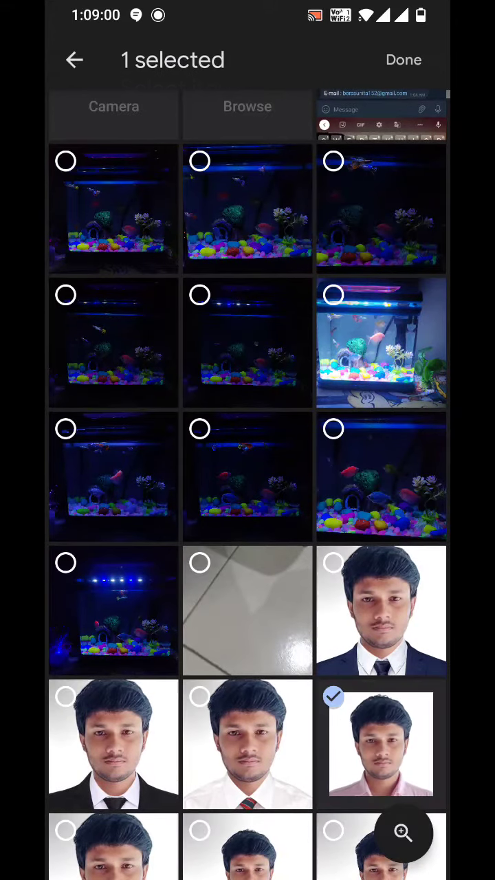
{"action": "left_click", "coordinate": [404, 60]}
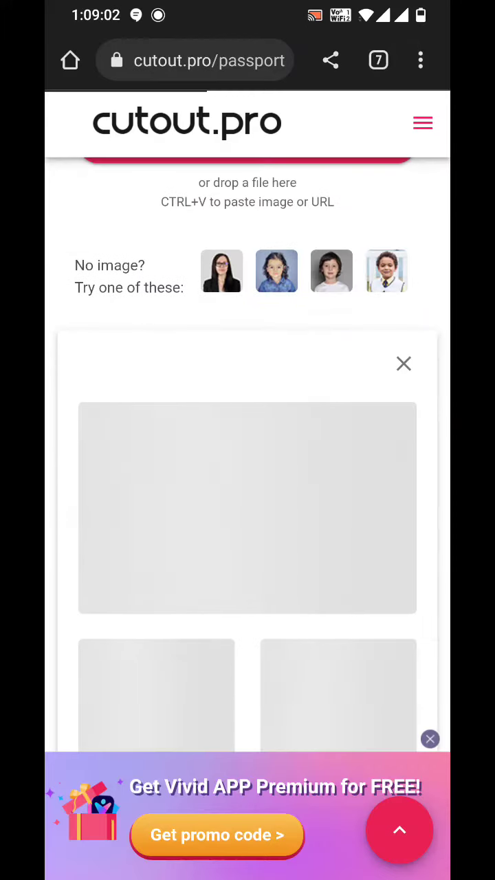
Step: Dismiss the Vivid APP promo banner
{"action": "left_click_drag", "start_coordinate": [319, 294], "coordinate": [319, 133]}
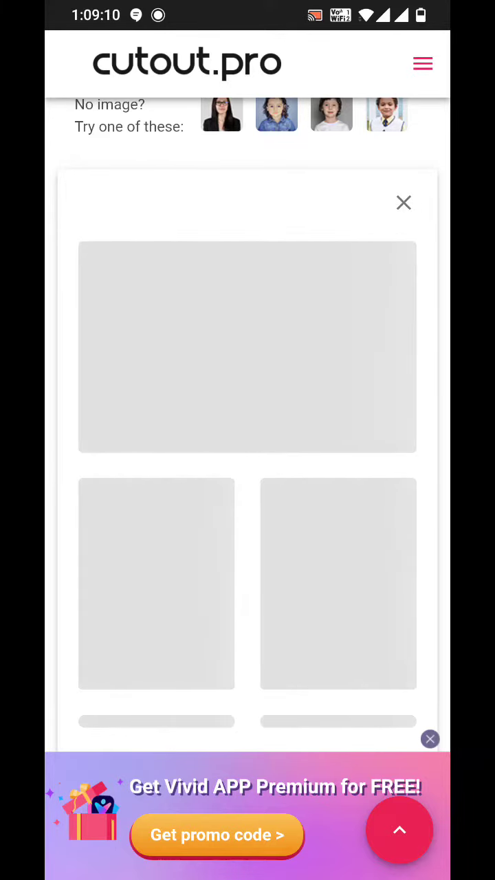
{"action": "left_click", "coordinate": [429, 739]}
{"action": "scroll", "coordinate": [247, 440], "scroll_direction": "down", "scroll_amount": 3}
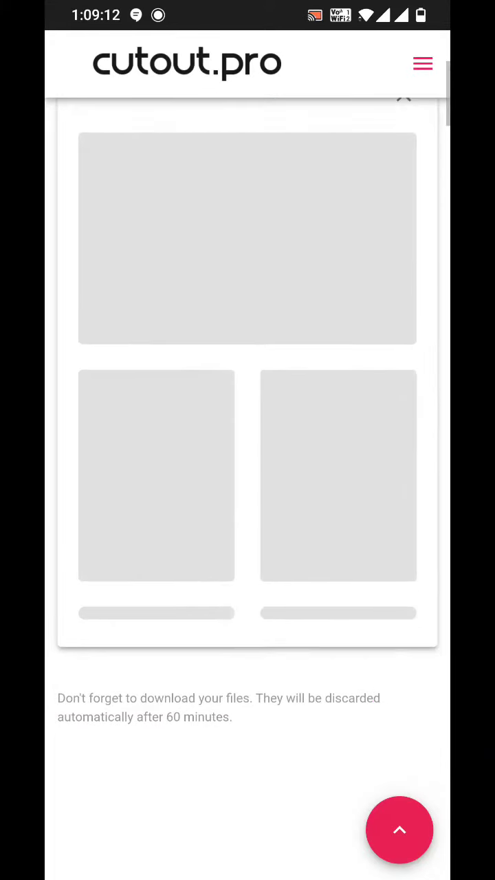
{"action": "scroll", "coordinate": [248, 440], "scroll_direction": "up", "scroll_amount": 5}
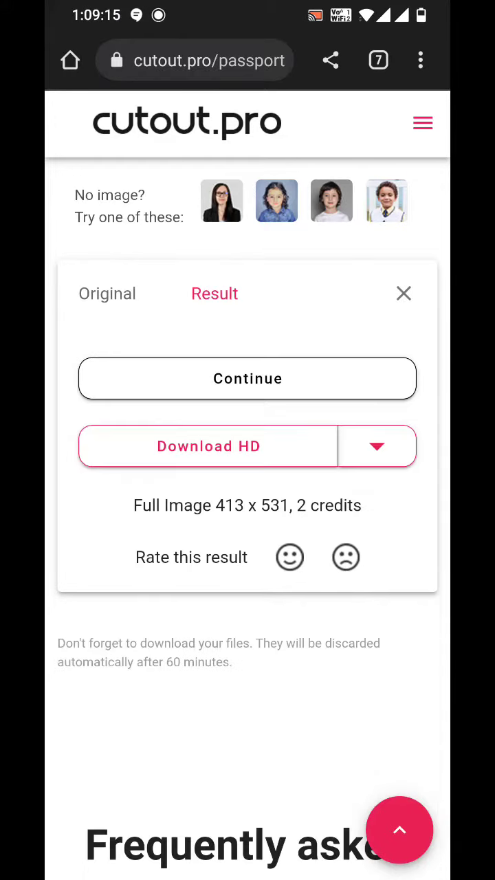
Step: Keep the 413 × 531 custom size in the editor to produce the passport result
{"action": "left_click", "coordinate": [247, 378]}
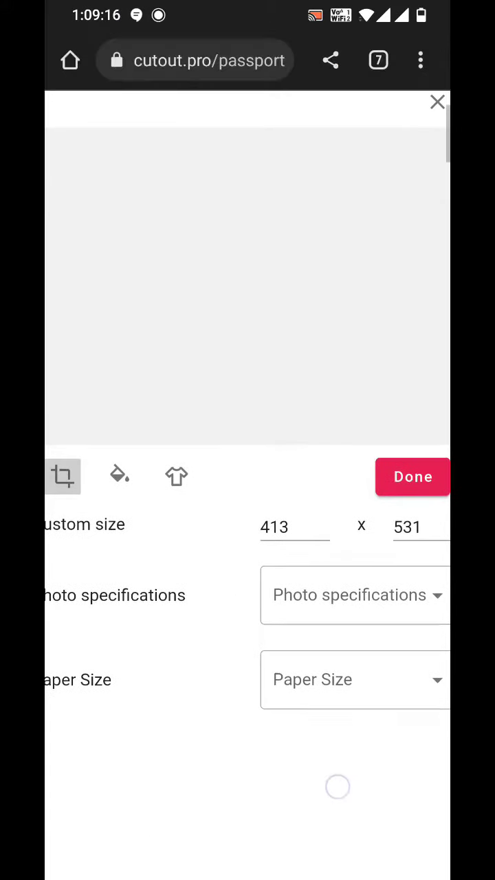
{"action": "scroll", "coordinate": [293, 776], "scroll_direction": "up", "scroll_amount": 1}
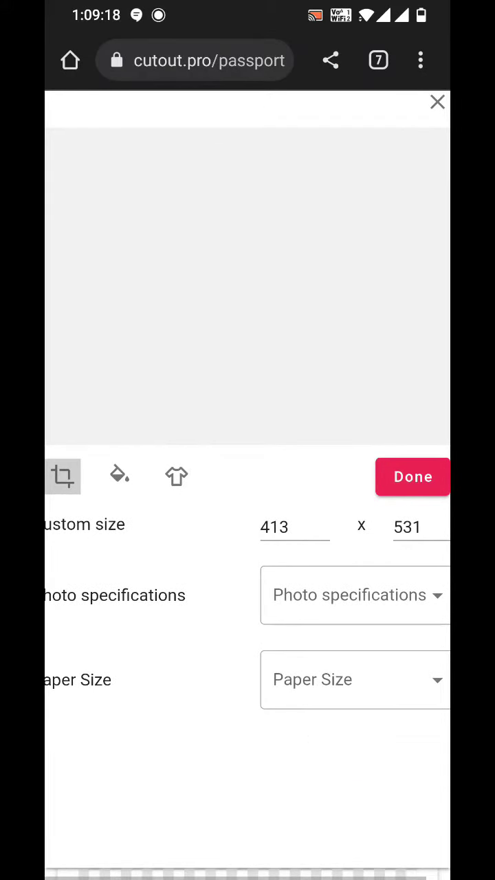
{"action": "scroll", "coordinate": [206, 763], "scroll_direction": "right", "scroll_amount": 1}
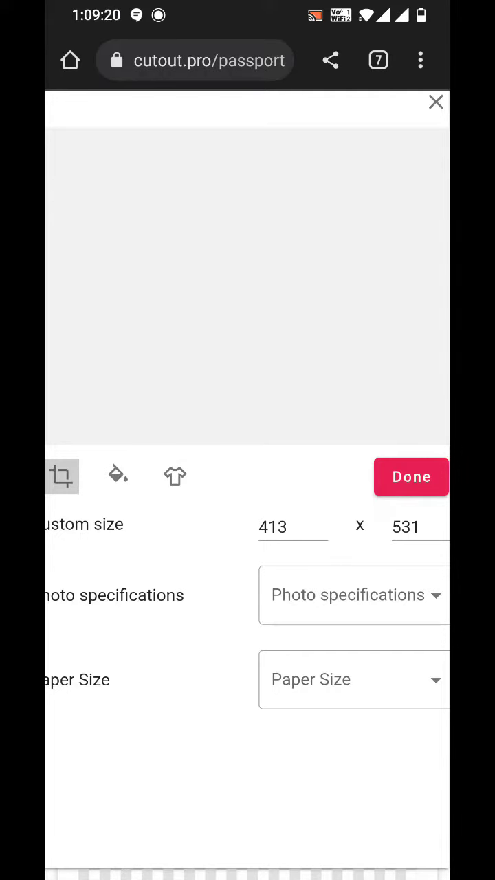
{"action": "left_click", "coordinate": [411, 476]}
Step: Inspect the original uploaded photo, then reopen the 413 × 531 size editor
{"action": "scroll", "coordinate": [366, 486], "scroll_direction": "down", "scroll_amount": 1}
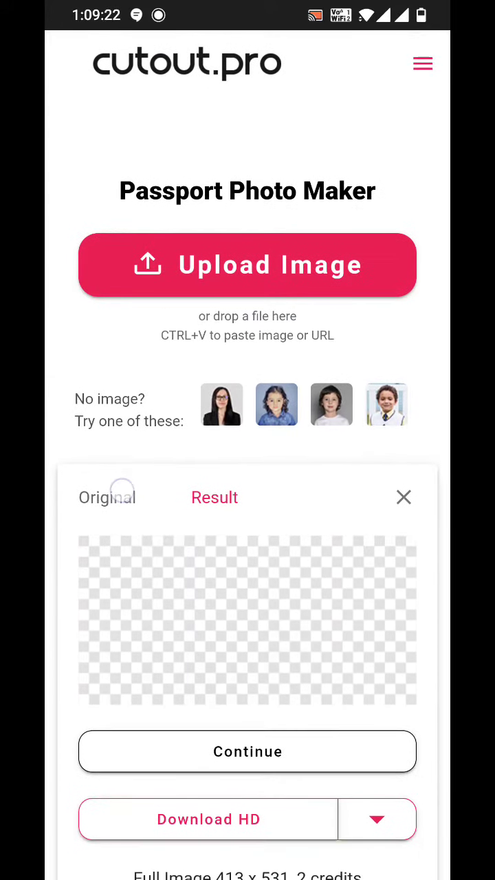
{"action": "left_click", "coordinate": [122, 490]}
{"action": "scroll", "coordinate": [371, 481], "scroll_direction": "down", "scroll_amount": 5}
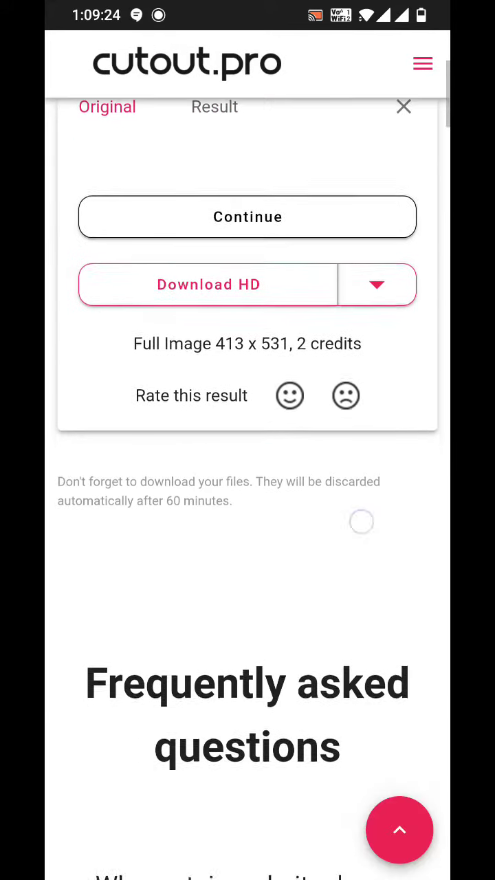
{"action": "scroll", "coordinate": [362, 521], "scroll_direction": "up", "scroll_amount": 6}
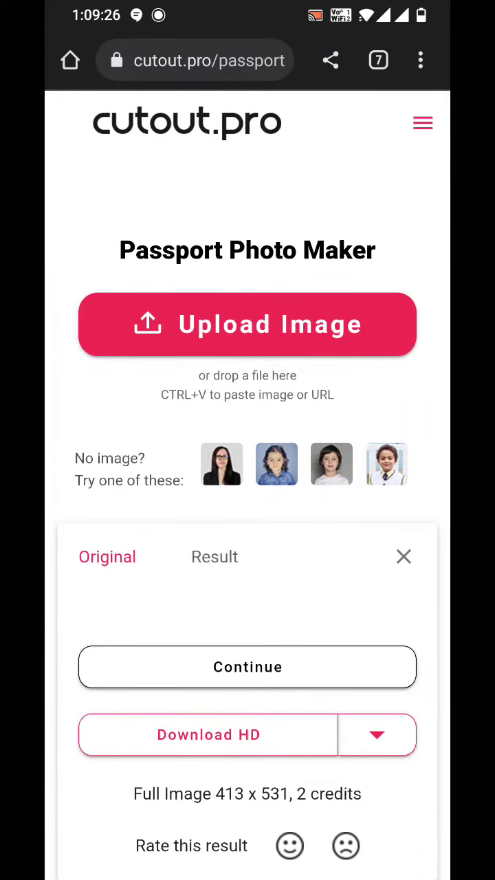
{"action": "scroll", "coordinate": [367, 626], "scroll_direction": "down", "scroll_amount": 5}
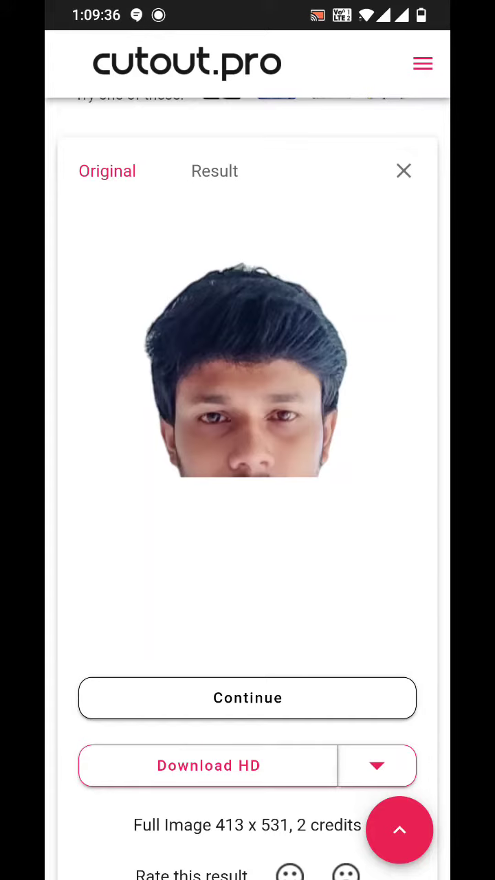
{"action": "scroll", "coordinate": [395, 373], "scroll_direction": "down", "scroll_amount": 3}
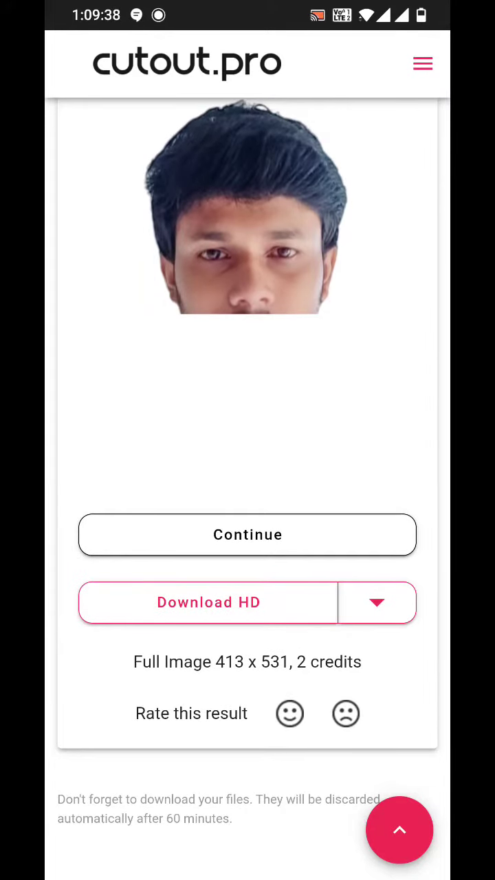
{"action": "scroll", "coordinate": [336, 474], "scroll_direction": "up", "scroll_amount": 1}
{"action": "scroll", "coordinate": [336, 474], "scroll_direction": "up", "scroll_amount": 3}
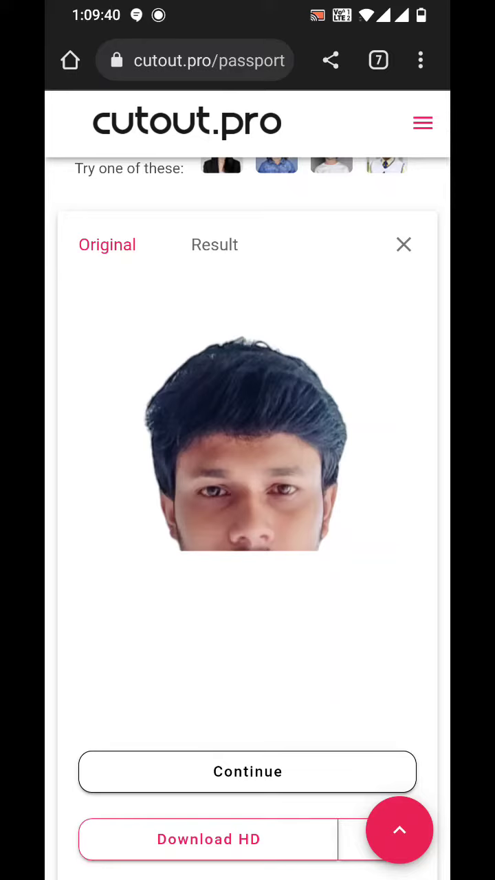
{"action": "scroll", "coordinate": [349, 495], "scroll_direction": "down", "scroll_amount": 3}
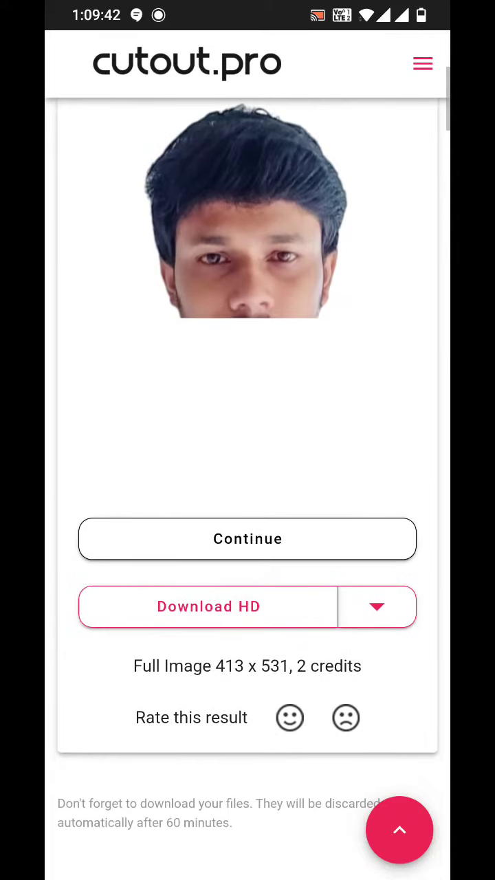
{"action": "left_click", "coordinate": [248, 538]}
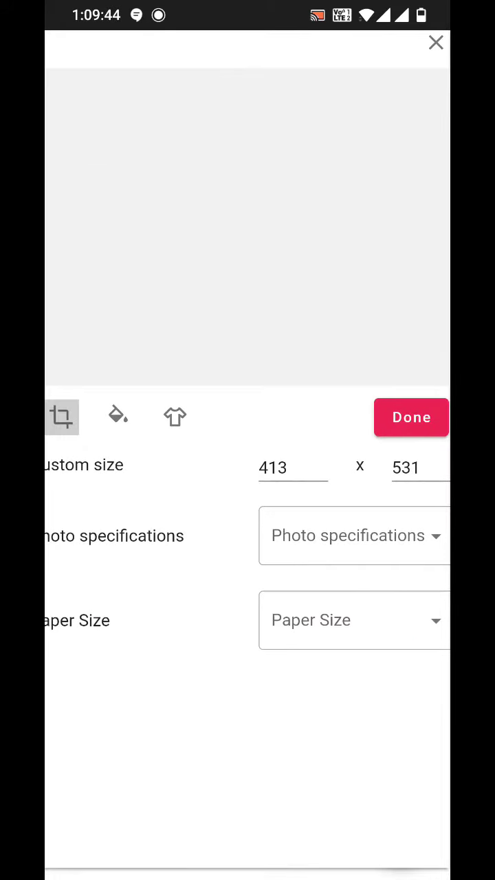
Step: Choose the black suit with white shirt and black tie from the Men's clothing options
{"action": "left_click", "coordinate": [174, 416]}
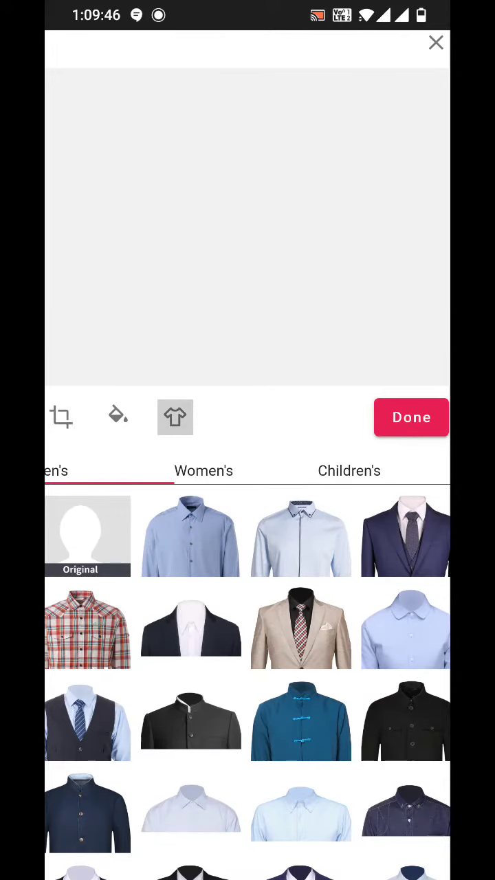
{"action": "scroll", "coordinate": [247, 550], "scroll_direction": "down", "scroll_amount": 2}
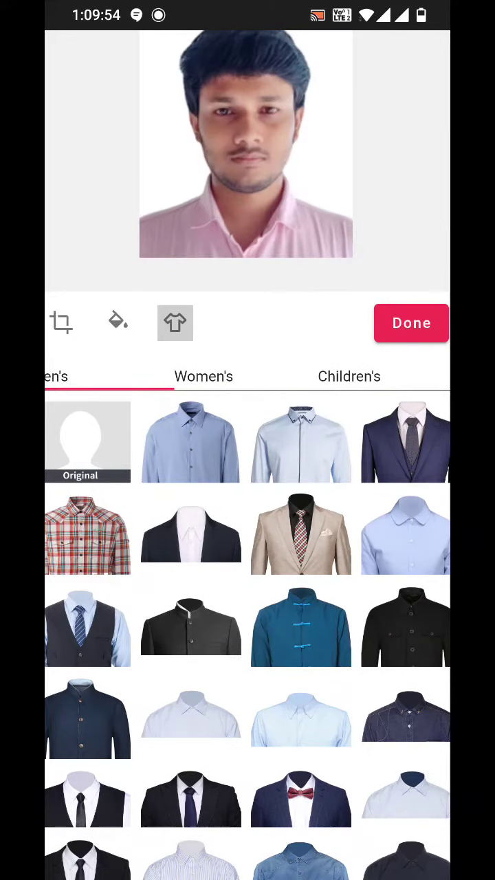
{"action": "scroll", "coordinate": [248, 549], "scroll_direction": "down", "scroll_amount": 3}
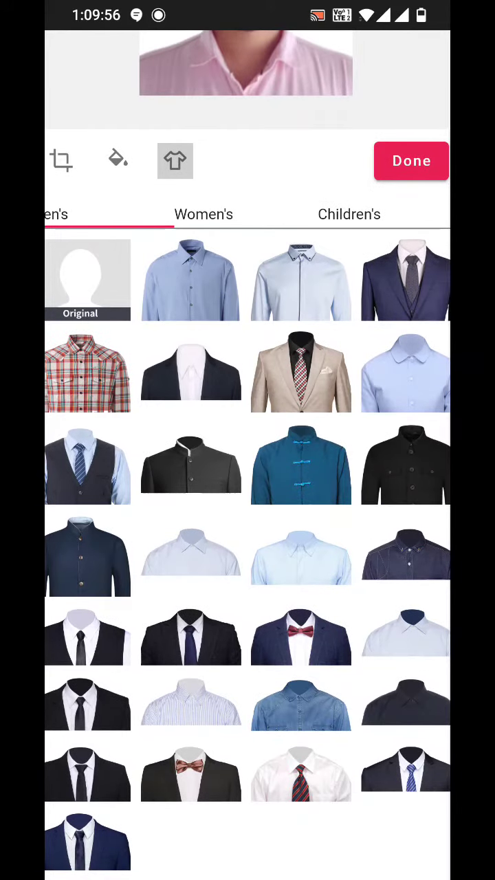
{"action": "scroll", "coordinate": [305, 566], "scroll_direction": "up", "scroll_amount": 5}
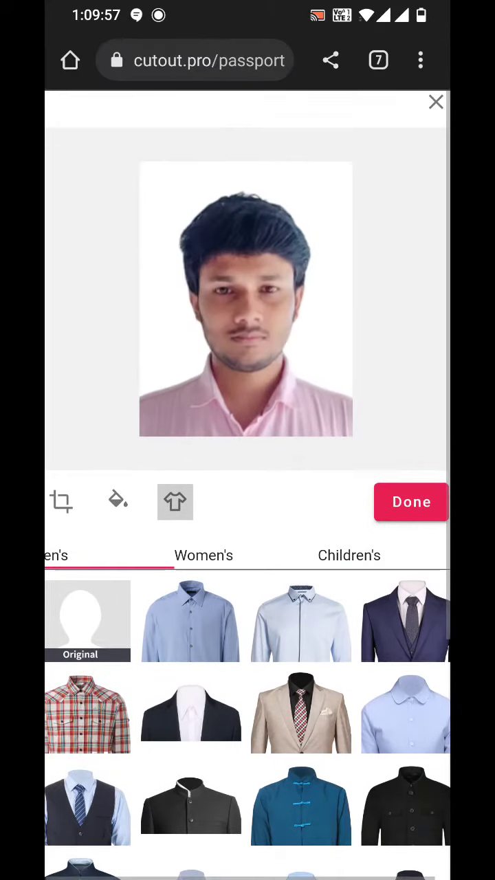
{"action": "scroll", "coordinate": [248, 481], "scroll_direction": "down", "scroll_amount": 4}
{"action": "scroll", "coordinate": [248, 481], "scroll_direction": "down", "scroll_amount": 1}
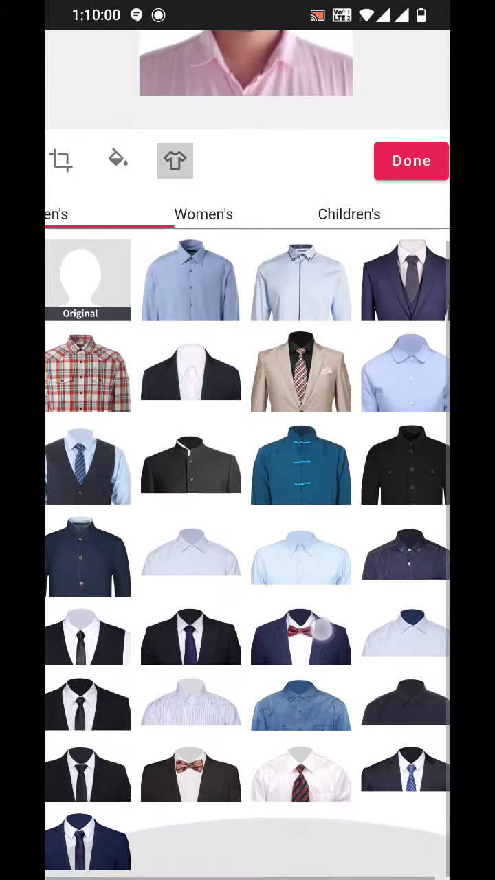
{"action": "left_click", "coordinate": [88, 773]}
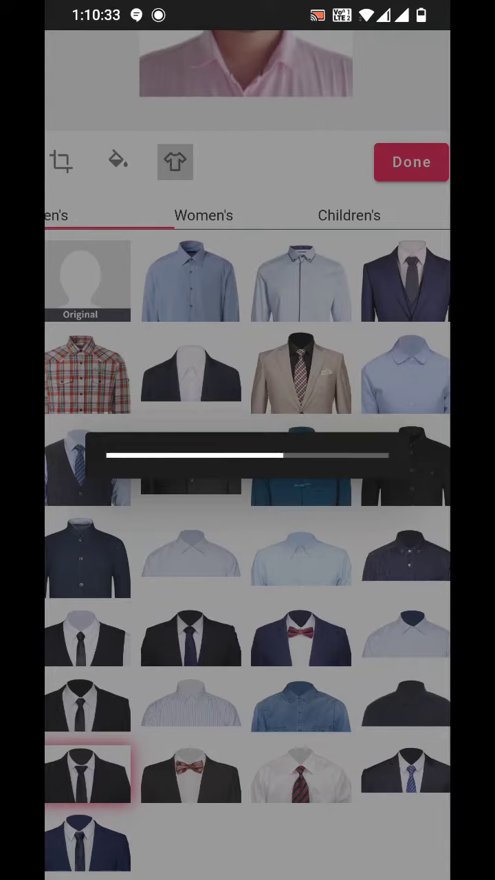
Step: Wait for the black suit and tie to render on the portrait
{"action": "left_click_drag", "start_coordinate": [279, 189], "coordinate": [265, 305]}
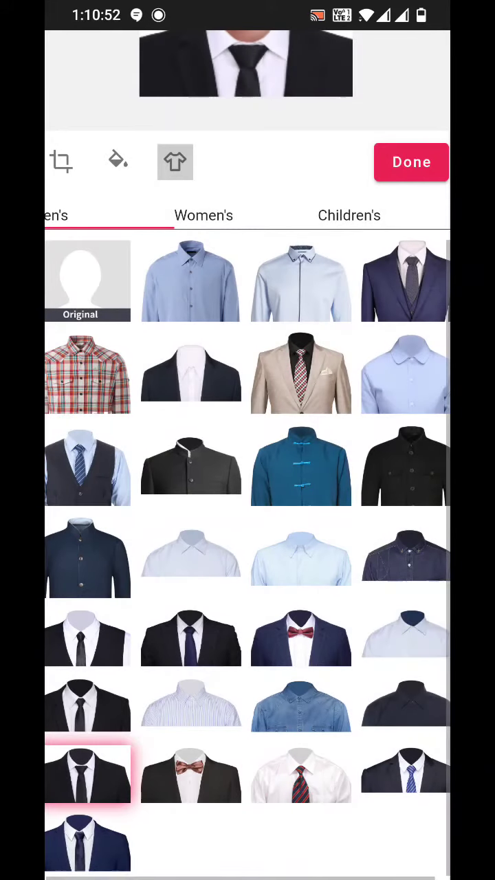
{"action": "left_click_drag", "start_coordinate": [284, 179], "coordinate": [316, 605]}
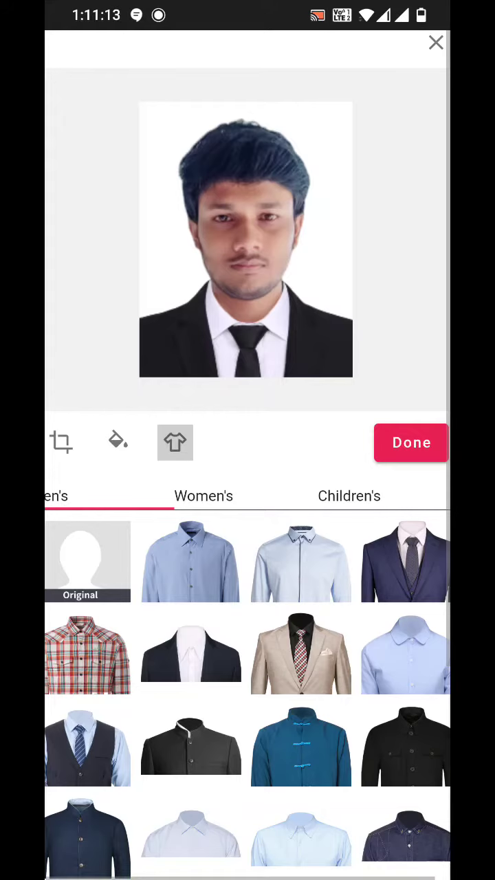
Step: Confirm the suit outfit and request the HD 413 × 531 download
{"action": "left_click", "coordinate": [411, 443]}
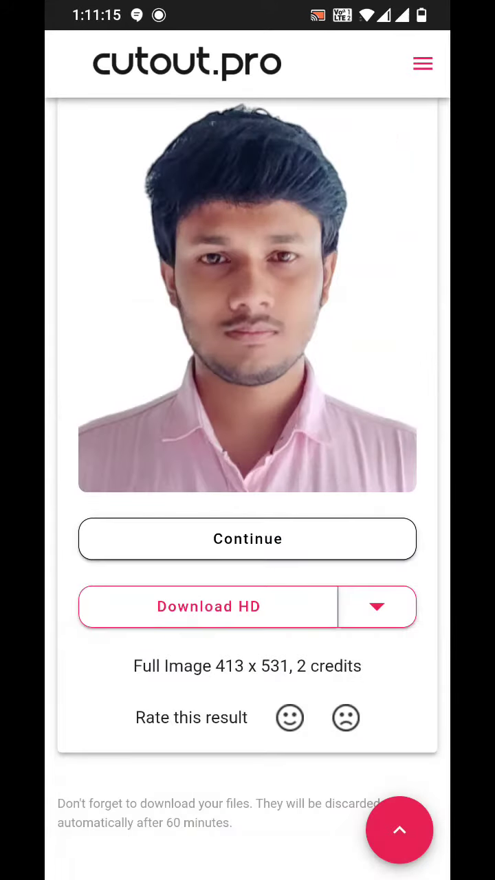
{"action": "left_click", "coordinate": [208, 606]}
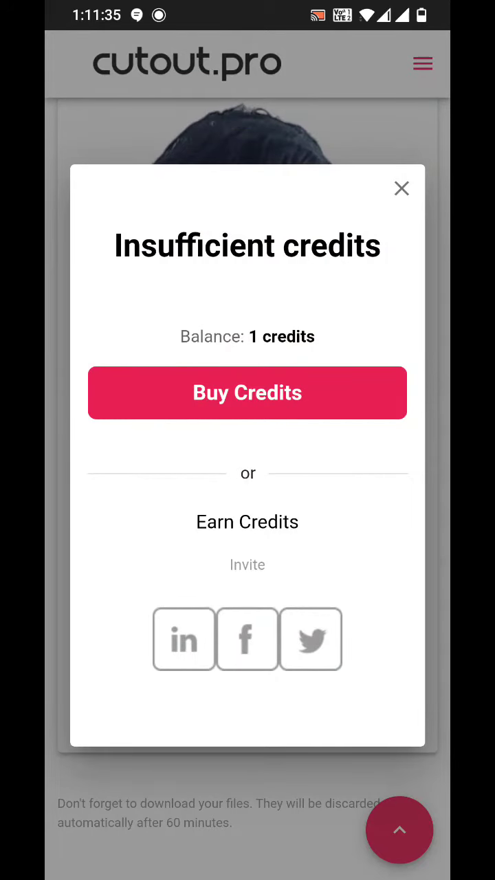
Step: Dismiss the insufficient-credits notice and return to the top of the result page
{"action": "left_click", "coordinate": [401, 188]}
{"action": "scroll", "coordinate": [379, 623], "scroll_direction": "down", "scroll_amount": 5}
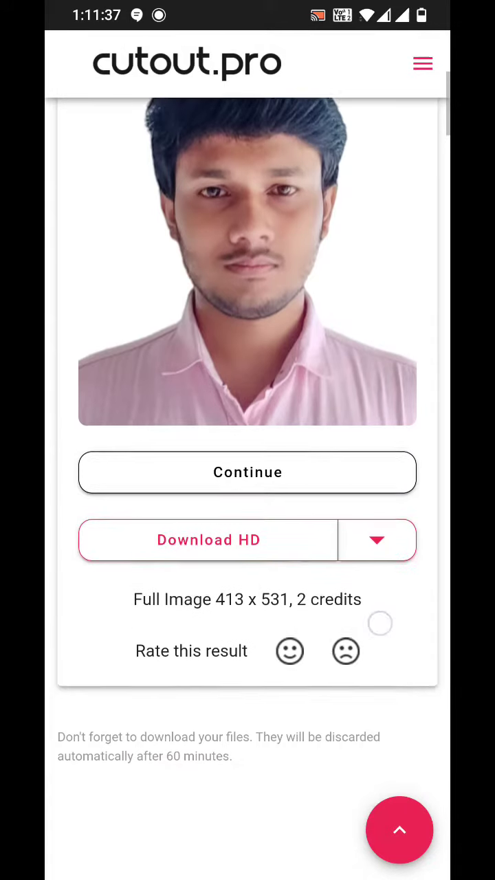
{"action": "scroll", "coordinate": [247, 481], "scroll_direction": "up", "scroll_amount": 3}
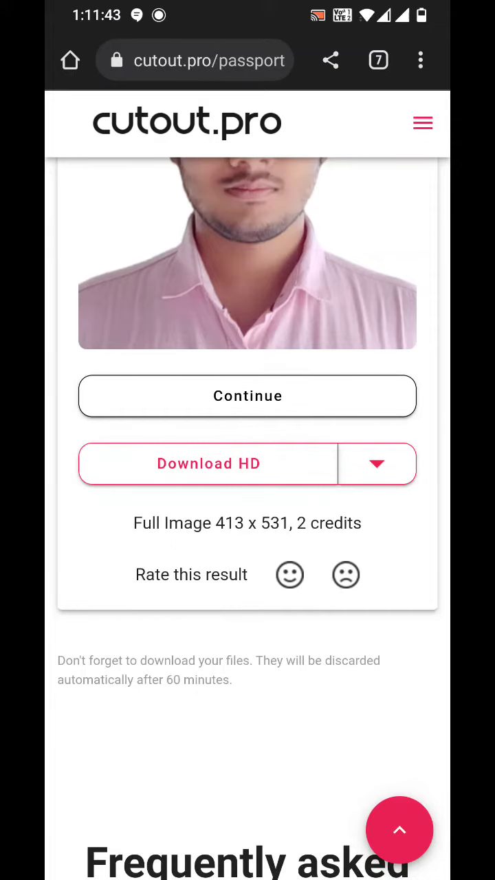
{"action": "scroll", "coordinate": [362, 612], "scroll_direction": "down", "scroll_amount": 3}
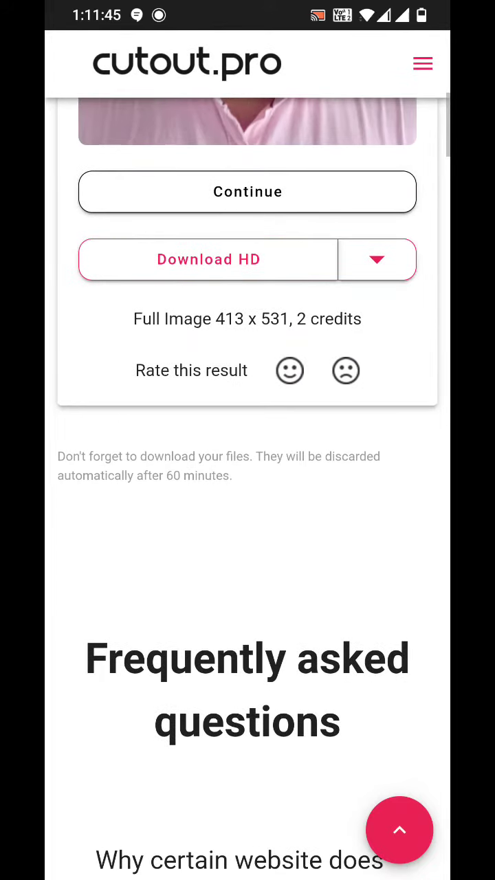
{"action": "left_click", "coordinate": [399, 829]}
{"action": "scroll", "coordinate": [247, 481], "scroll_direction": "down", "scroll_amount": 5}
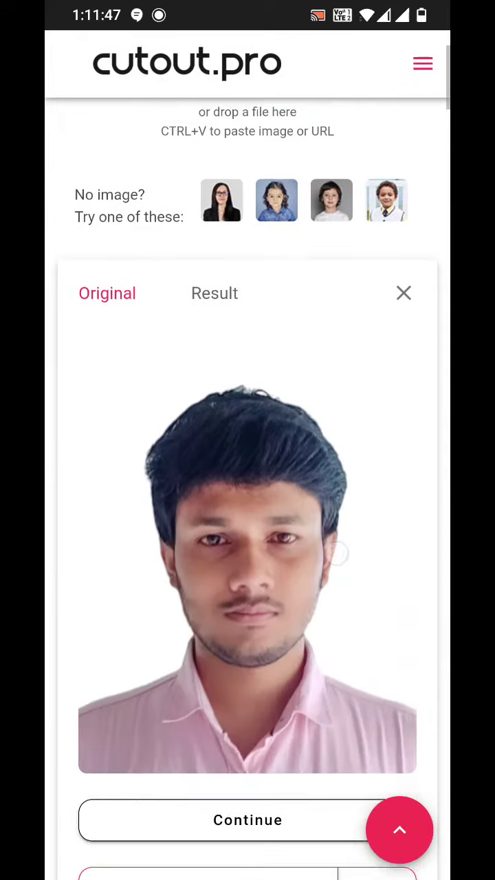
{"action": "scroll", "coordinate": [247, 481], "scroll_direction": "down", "scroll_amount": 5}
{"action": "left_click", "coordinate": [399, 830]}
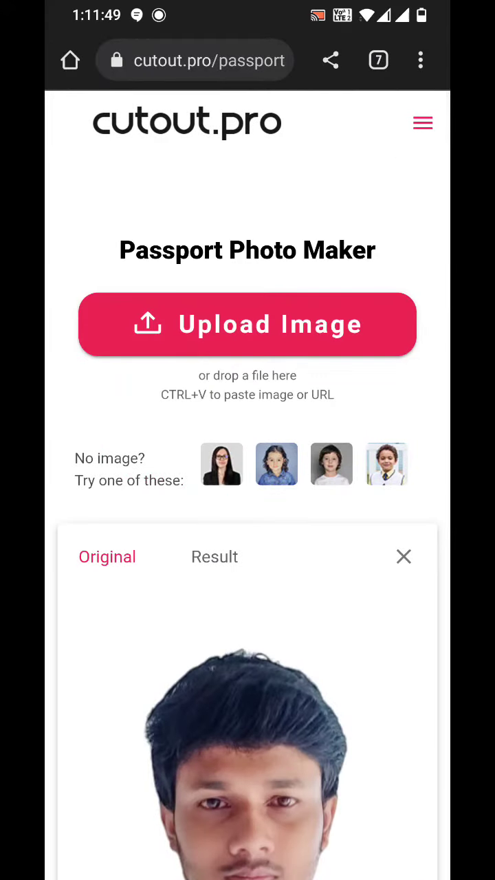
Step: Open and close Cutout.Pro's navigation menu, then scroll the result page
{"action": "left_click", "coordinate": [423, 123]}
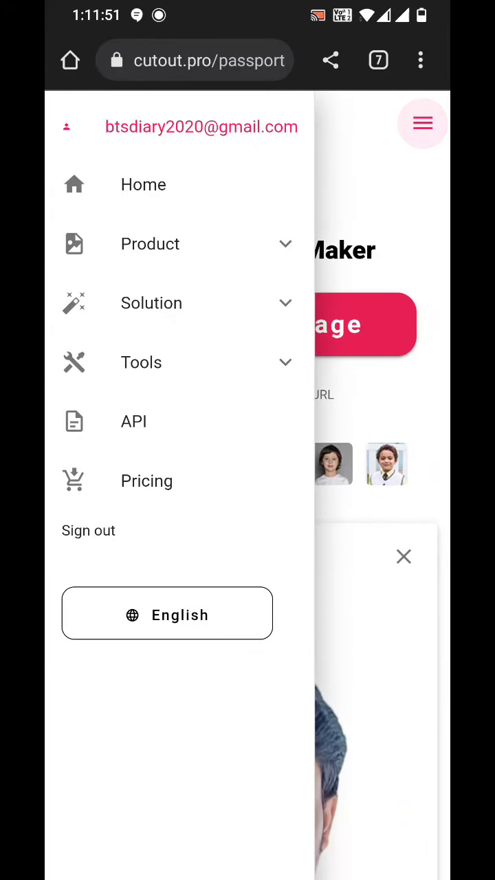
{"action": "left_click", "coordinate": [426, 403]}
{"action": "scroll", "coordinate": [375, 704], "scroll_direction": "down", "scroll_amount": 10}
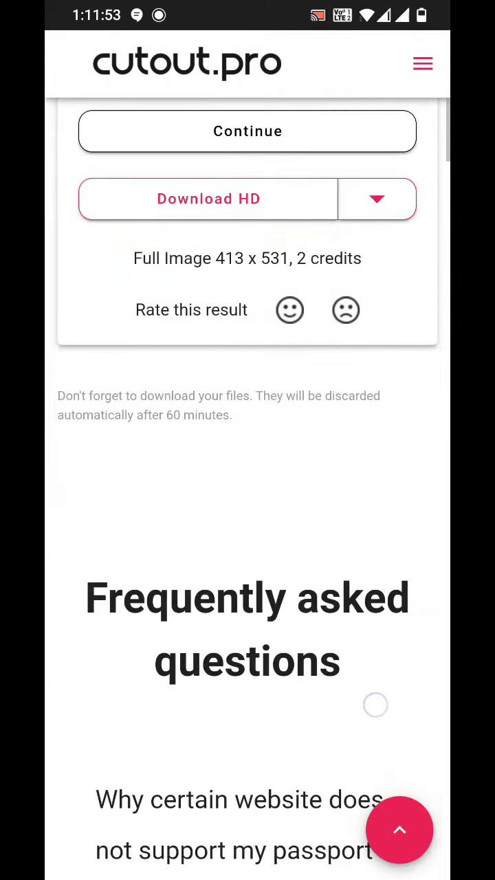
{"action": "scroll", "coordinate": [375, 703], "scroll_direction": "up", "scroll_amount": 1}
Step: Open Chrome's Downloads list and view the navy-suit passport photo full-size
{"action": "left_click", "coordinate": [420, 61]}
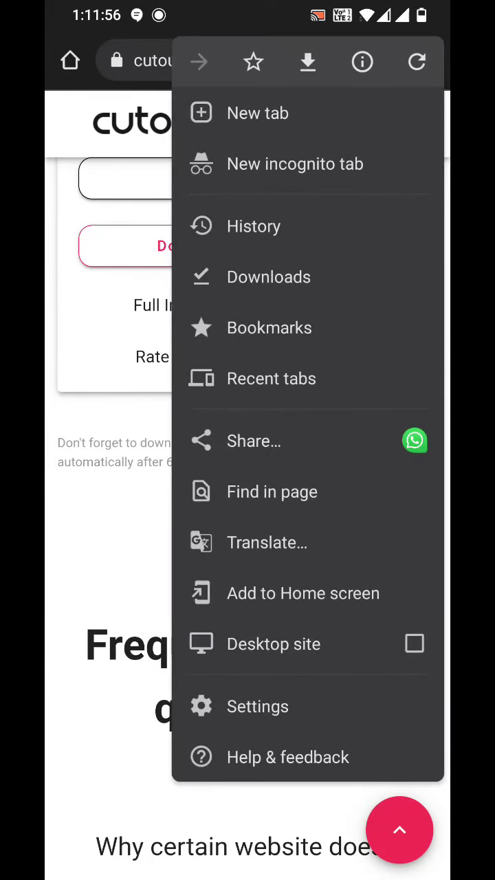
{"action": "left_click", "coordinate": [275, 276]}
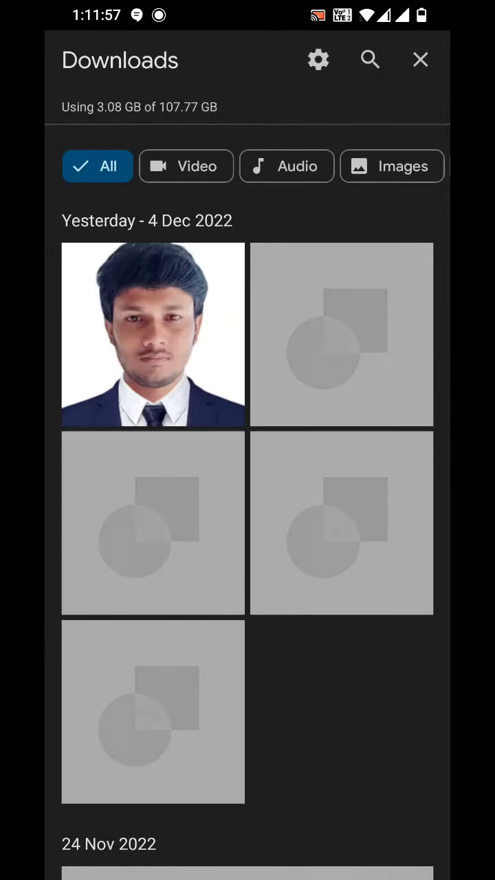
{"action": "left_click", "coordinate": [216, 343]}
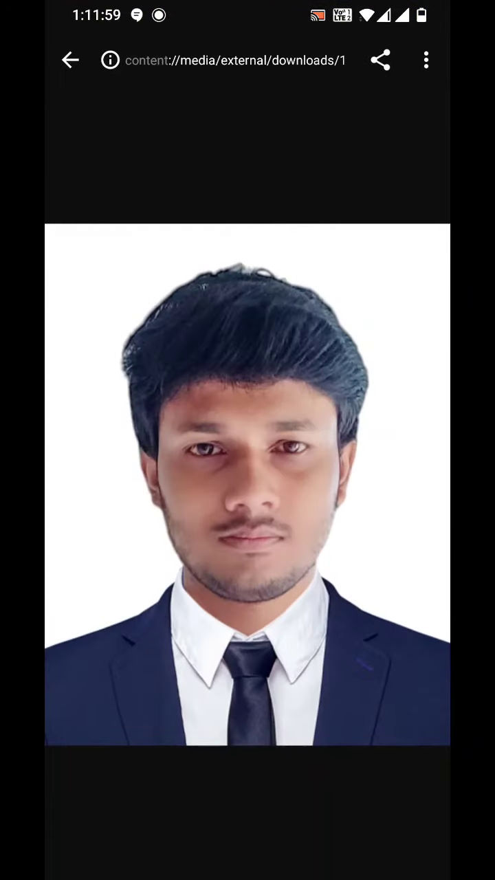
{"action": "left_click", "coordinate": [70, 60]}
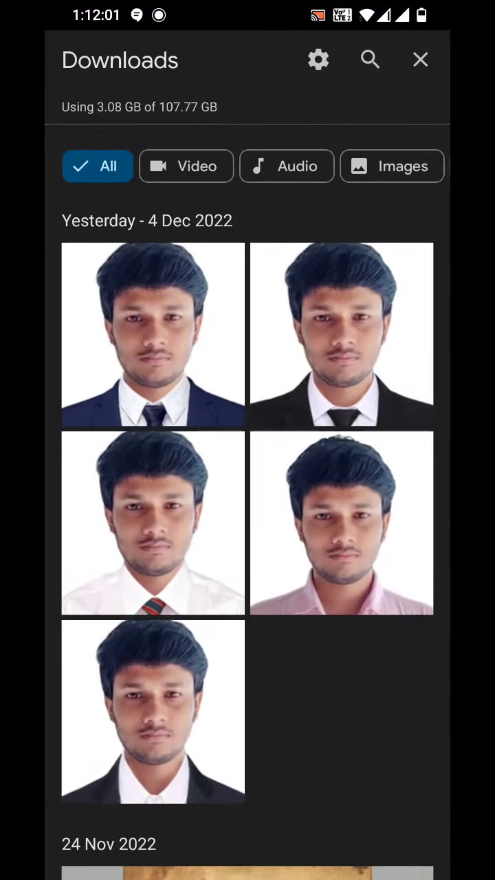
Step: View the black-suit and white-shirt striped-tie passport photos full-size
{"action": "left_click", "coordinate": [342, 335]}
{"action": "left_click", "coordinate": [70, 59]}
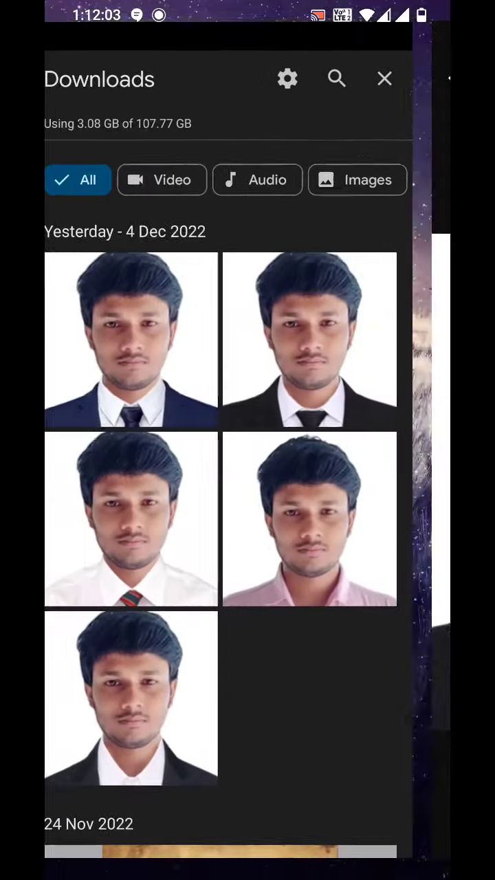
{"action": "left_click", "coordinate": [153, 522]}
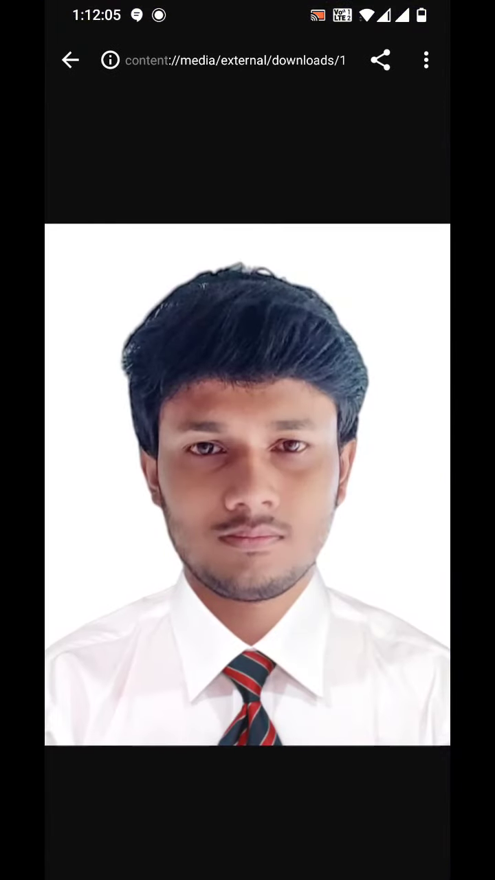
{"action": "mouse_move", "coordinate": [367, 744]}
{"action": "left_mouse_down"}
{"action": "mouse_move", "coordinate": [392, 742]}
{"action": "mouse_move", "coordinate": [330, 705]}
{"action": "left_mouse_up"}
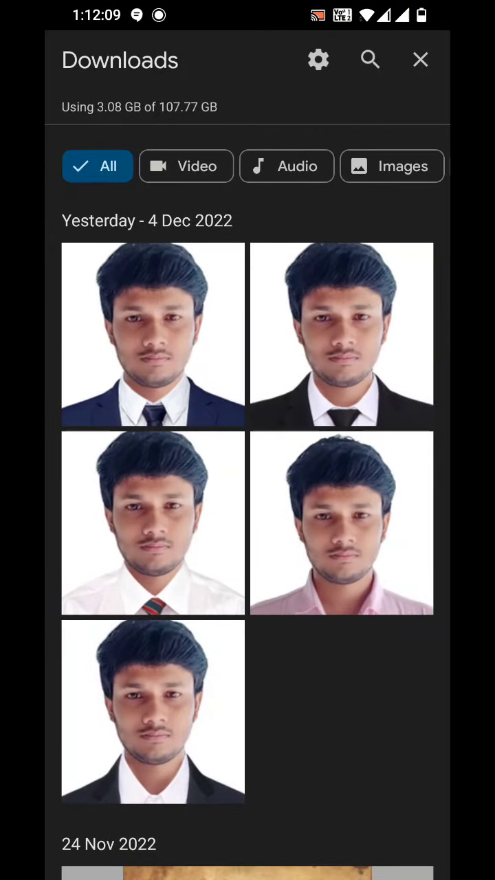